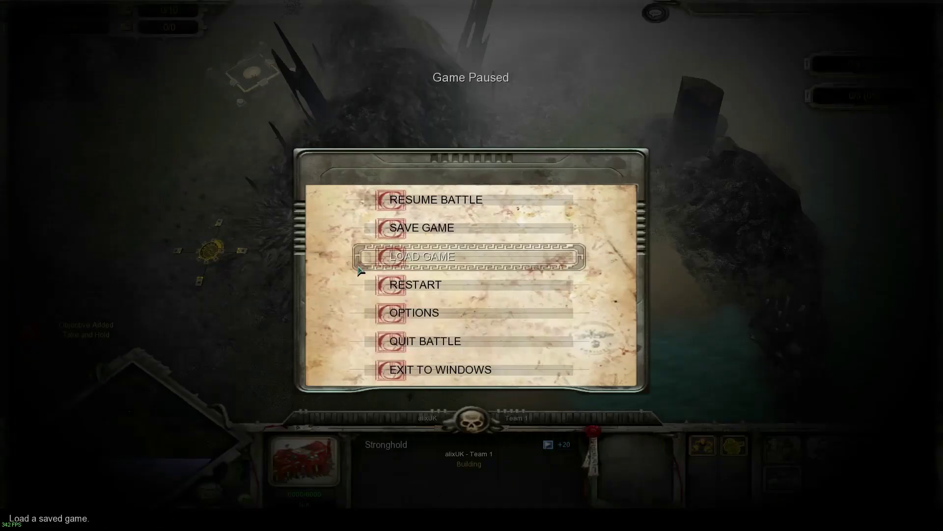
- Resume the battle and select the Servitor and the stronghold near the base
{"action": "left_click", "coordinate": [405, 205]}
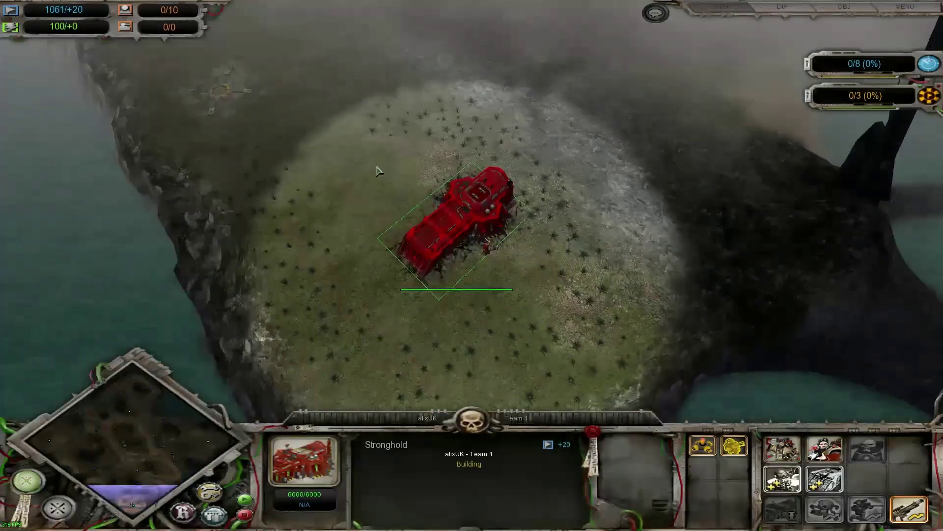
{"action": "left_click", "coordinate": [487, 250]}
{"action": "scroll", "coordinate": [552, 330], "scroll_direction": "down", "scroll_amount": 6}
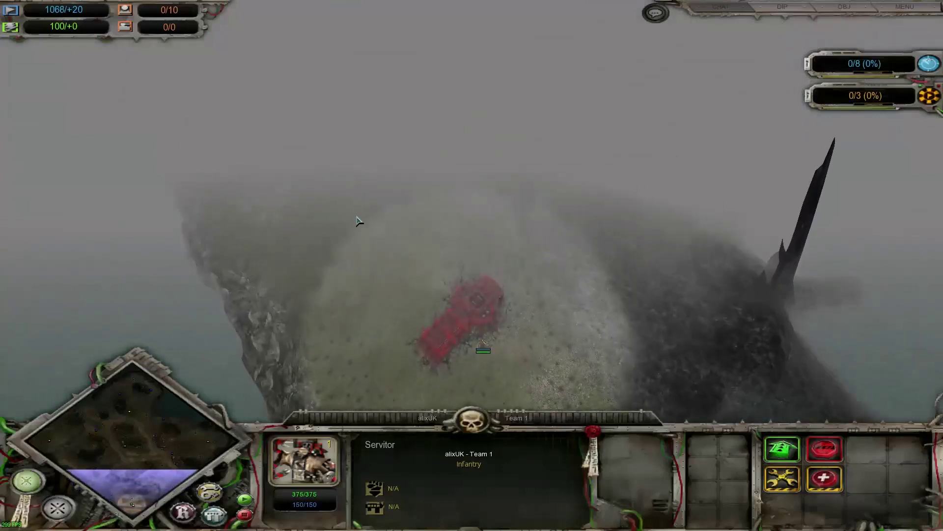
{"action": "scroll", "coordinate": [391, 192], "scroll_direction": "down", "scroll_amount": 5}
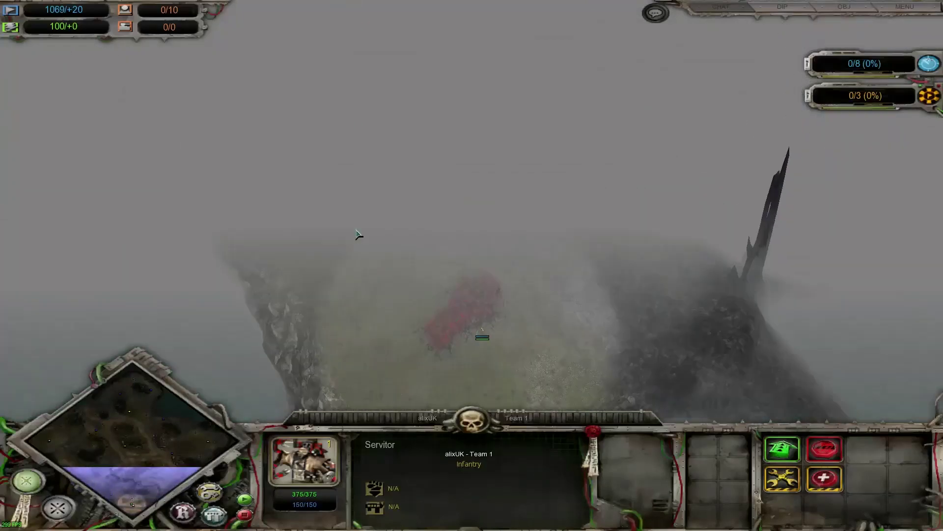
{"action": "scroll", "coordinate": [435, 269], "scroll_direction": "up", "scroll_amount": 5}
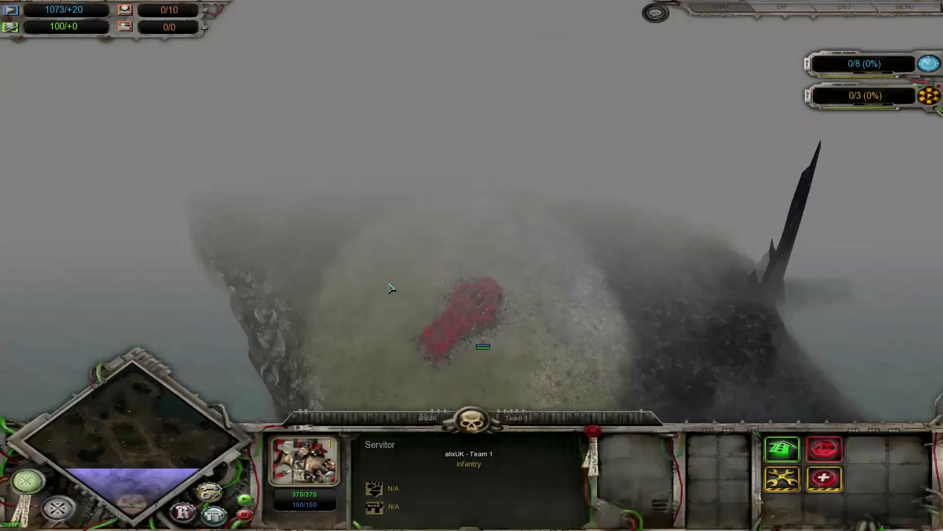
{"action": "scroll", "coordinate": [413, 280], "scroll_direction": "down", "scroll_amount": 4}
{"action": "scroll", "coordinate": [391, 289], "scroll_direction": "up", "scroll_amount": 5}
{"action": "scroll", "coordinate": [390, 289], "scroll_direction": "up", "scroll_amount": 5}
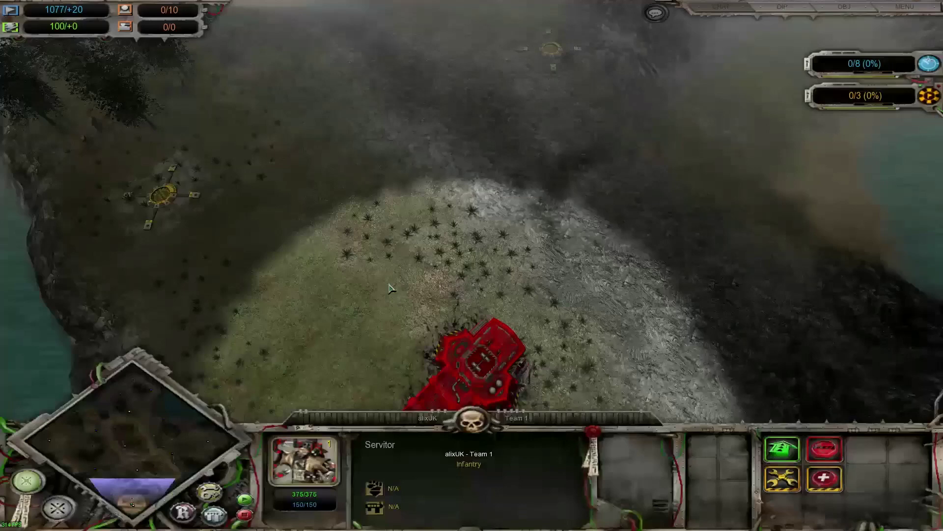
{"action": "scroll", "coordinate": [368, 208], "scroll_direction": "up", "scroll_amount": 3}
{"action": "left_click", "coordinate": [472, 214]}
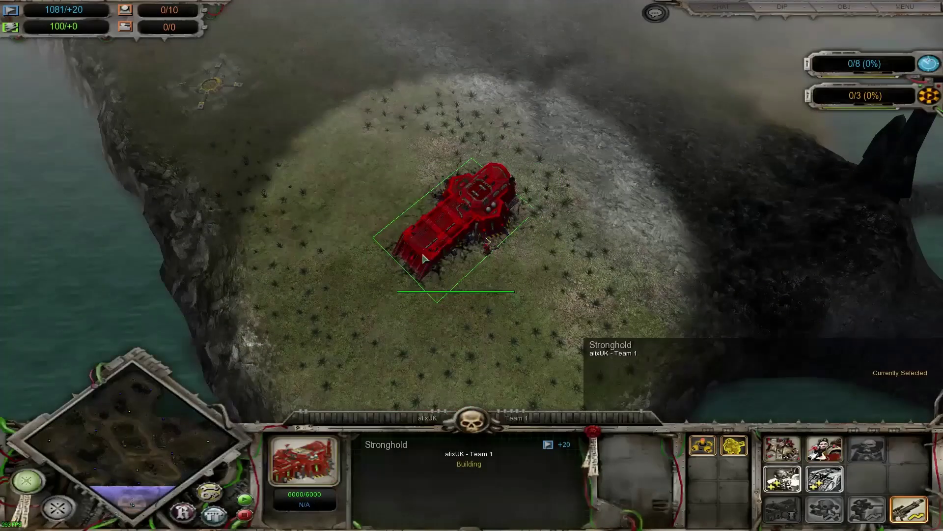
{"action": "scroll", "coordinate": [487, 244], "scroll_direction": "down", "scroll_amount": 5}
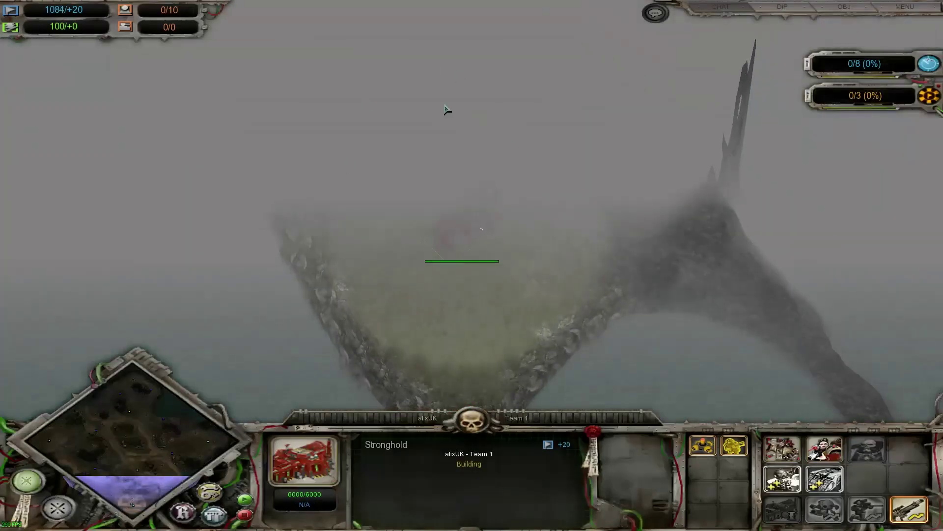
{"action": "scroll", "coordinate": [446, 110], "scroll_direction": "up", "scroll_amount": 5}
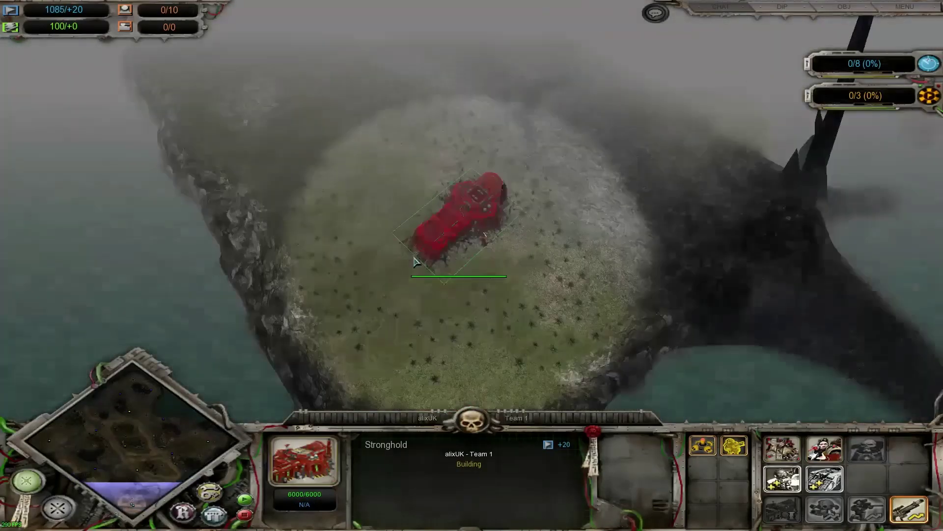
{"action": "scroll", "coordinate": [442, 184], "scroll_direction": "up", "scroll_amount": 4}
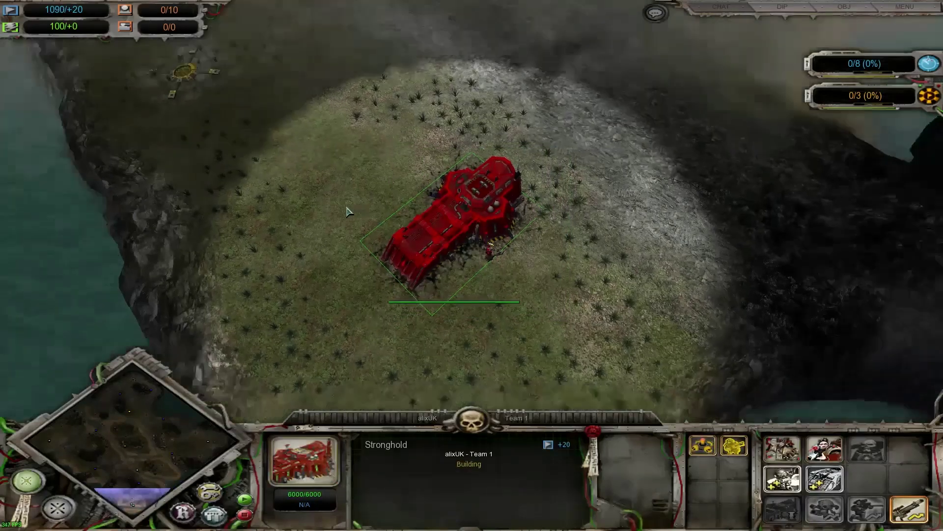
{"action": "scroll", "coordinate": [412, 286], "scroll_direction": "down", "scroll_amount": 6}
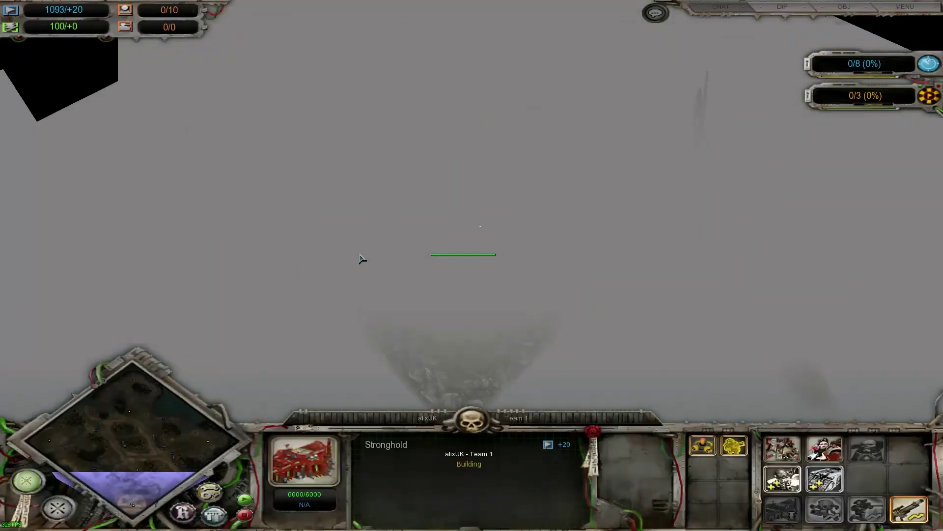
{"action": "scroll", "coordinate": [362, 259], "scroll_direction": "up", "scroll_amount": 5}
{"action": "scroll", "coordinate": [332, 184], "scroll_direction": "up", "scroll_amount": 3}
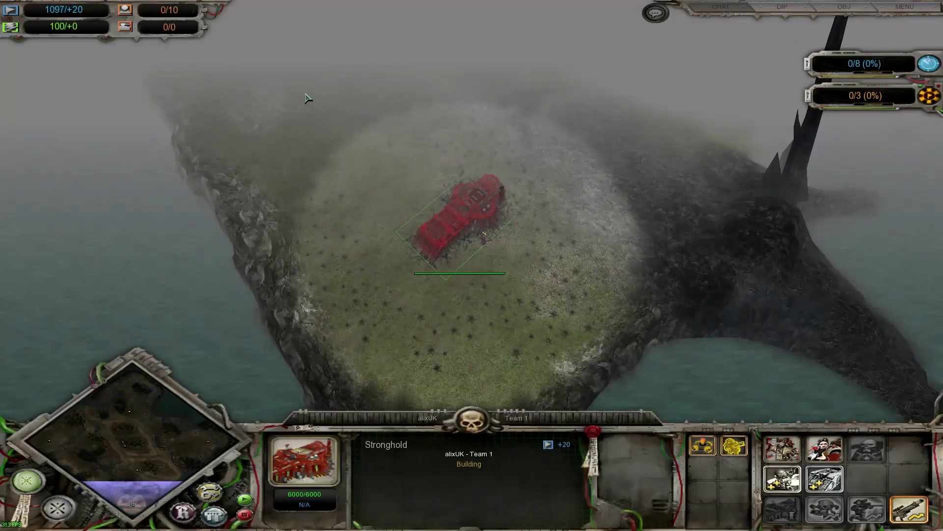
{"action": "left_click_drag", "start_coordinate": [308, 98], "coordinate": [600, 358]}
{"action": "left_click_drag", "start_coordinate": [336, 129], "coordinate": [561, 317]}
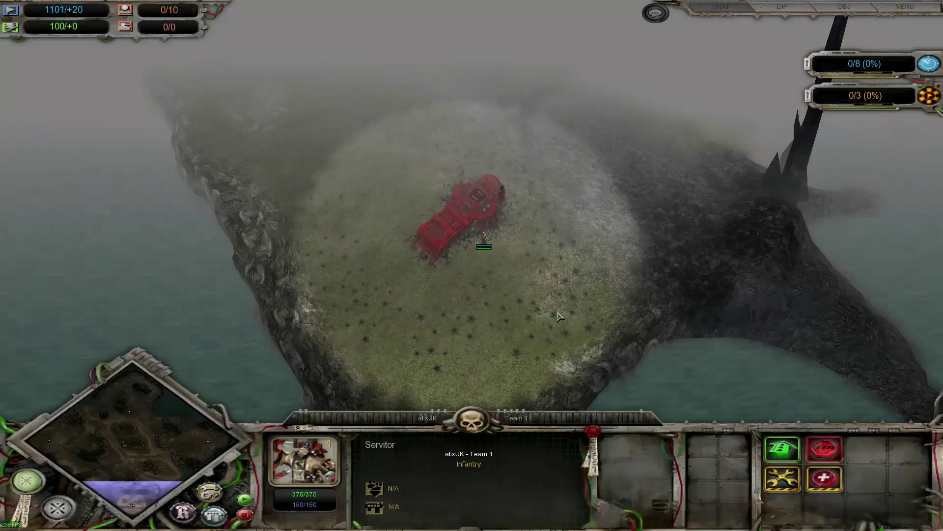
{"action": "left_click_drag", "start_coordinate": [501, 265], "coordinate": [450, 221]}
{"action": "scroll", "coordinate": [386, 233], "scroll_direction": "down", "scroll_amount": 5}
{"action": "scroll", "coordinate": [386, 234], "scroll_direction": "up", "scroll_amount": 4}
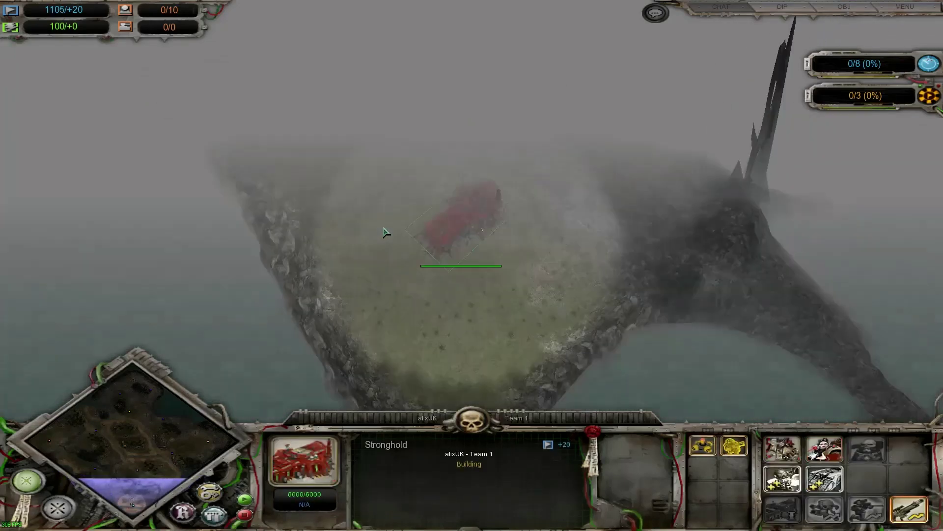
- Pause the game, then search dowstats.ru and open the how-not-to-play-IG player profile
{"action": "key", "text": "Escape"}
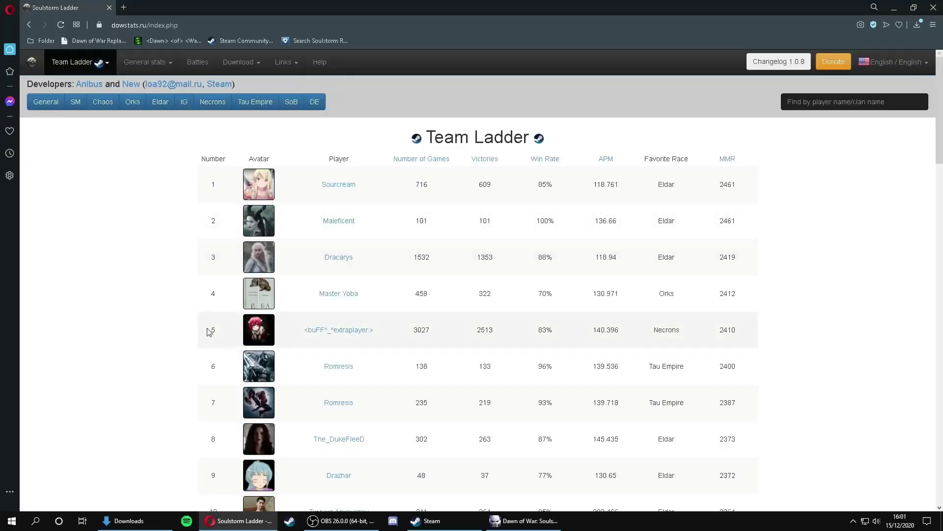
{"action": "left_click", "coordinate": [833, 102]}
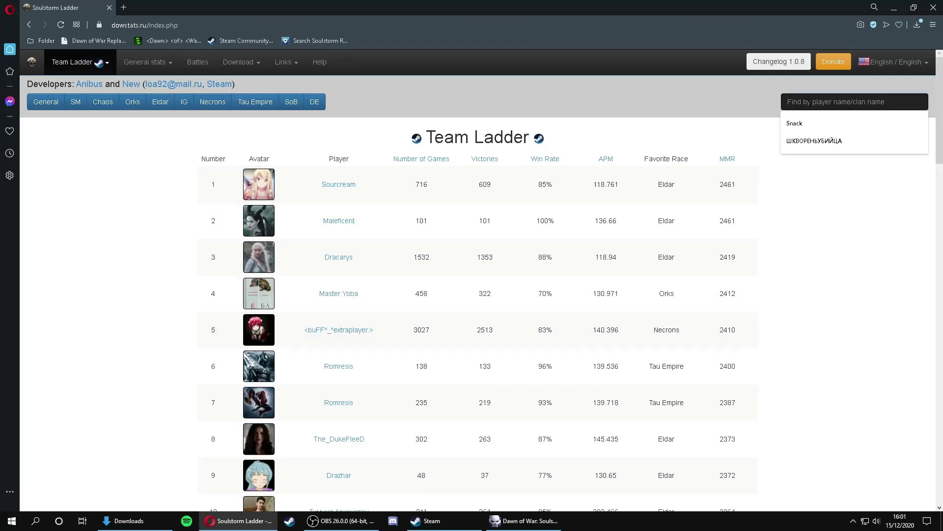
{"action": "type", "text": "all"}
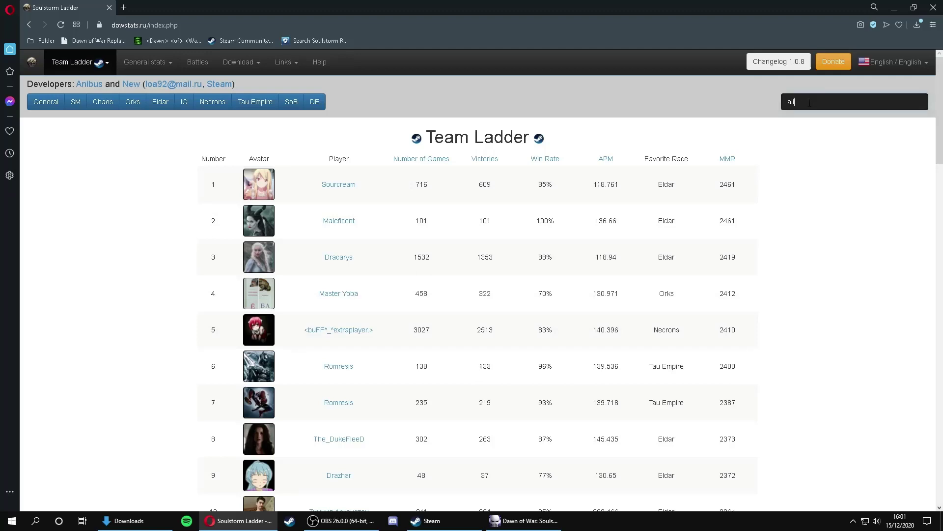
{"action": "key", "text": "Return"}
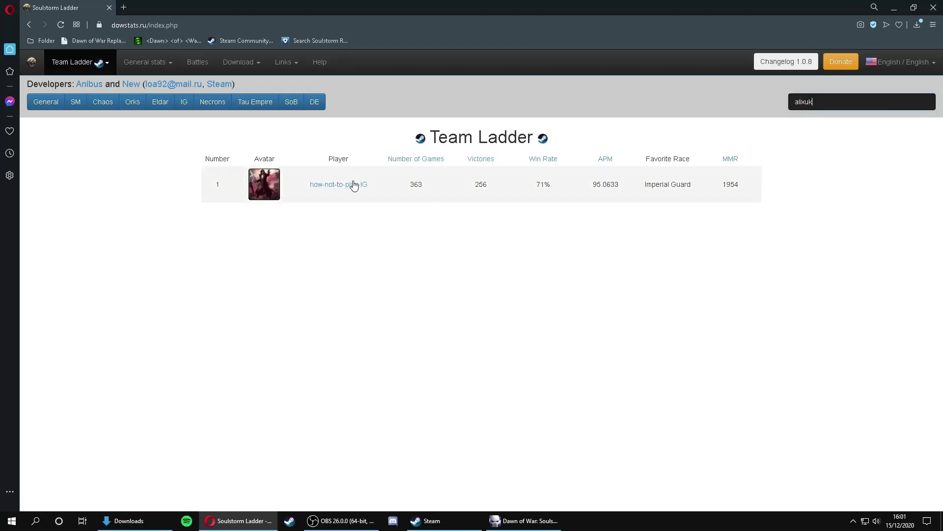
{"action": "left_click", "coordinate": [354, 184]}
{"action": "scroll", "coordinate": [397, 229], "scroll_direction": "down", "scroll_amount": 2}
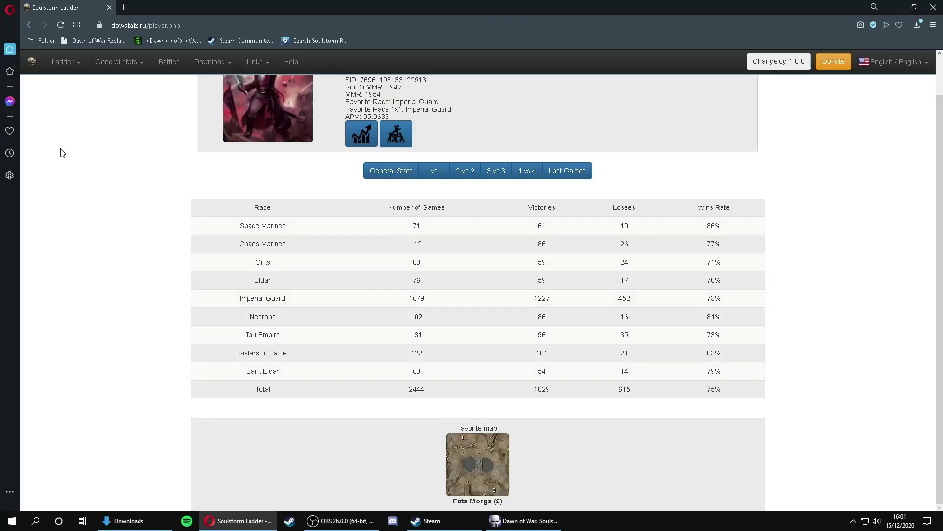
{"action": "scroll", "coordinate": [62, 153], "scroll_direction": "up", "scroll_amount": 2}
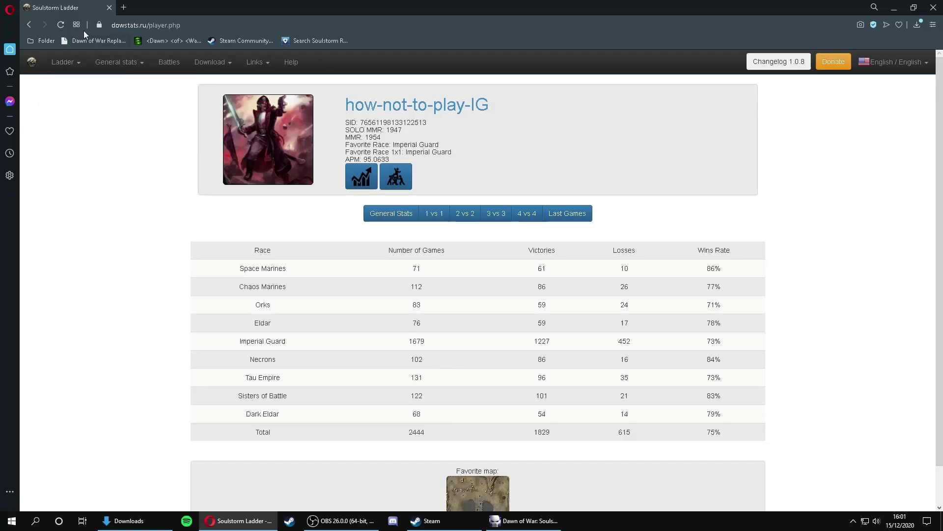
- Go to the Team Ladder page and download SSStats from dowstats.ru
{"action": "left_click", "coordinate": [63, 62]}
{"action": "left_click", "coordinate": [74, 103]}
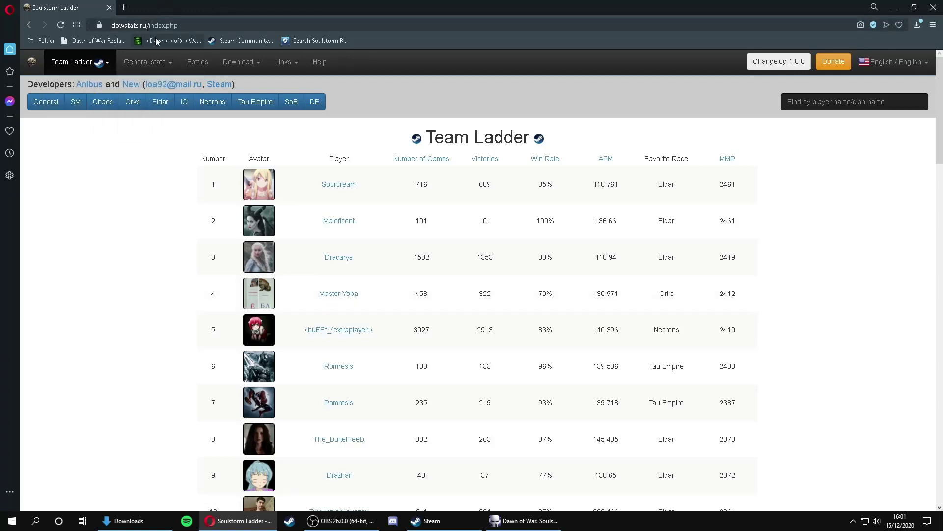
{"action": "mouse_move", "coordinate": [242, 62]}
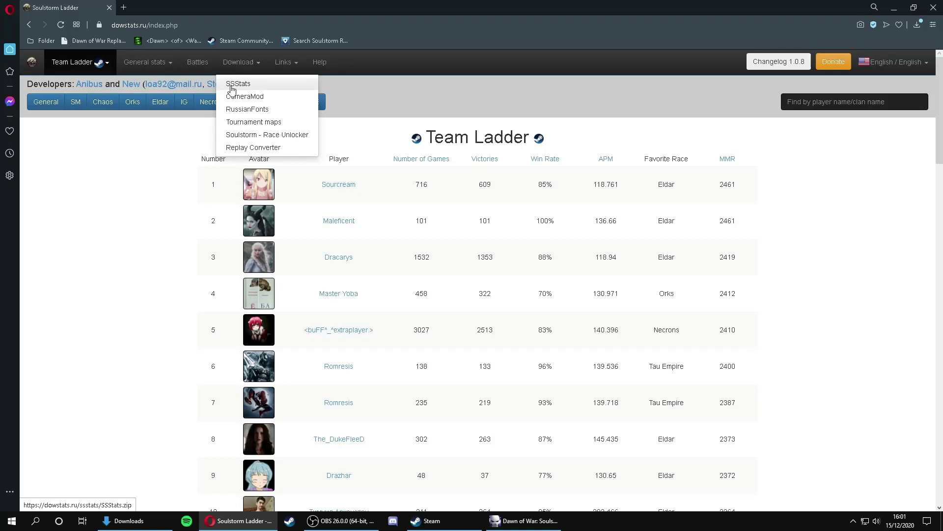
{"action": "left_click", "coordinate": [256, 87]}
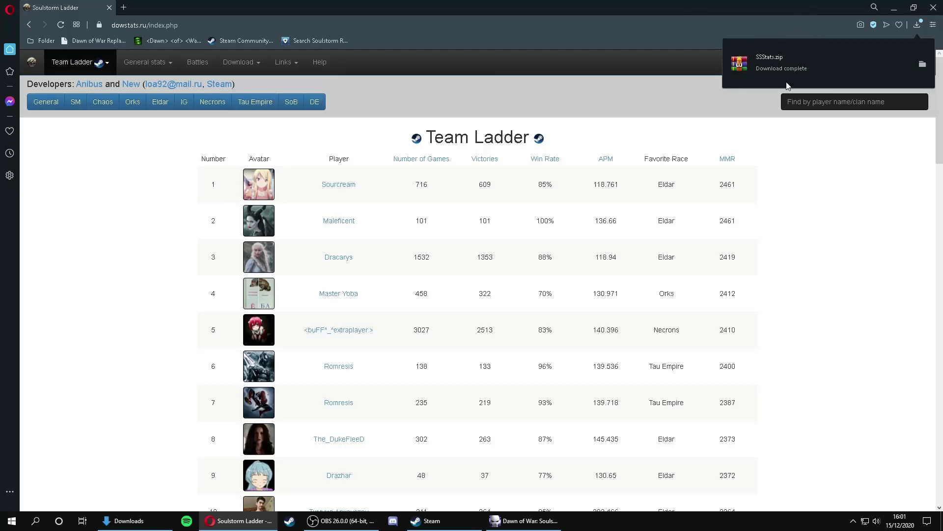
- Minimise the browser, check SSStats.zip in Downloads, and bring Steam forward
{"action": "left_click", "coordinate": [893, 9]}
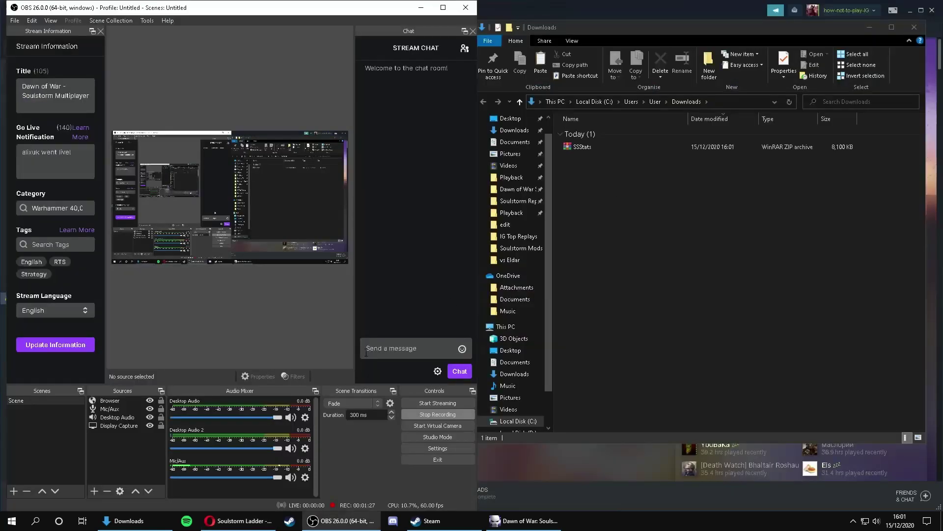
{"action": "left_click", "coordinate": [128, 521]}
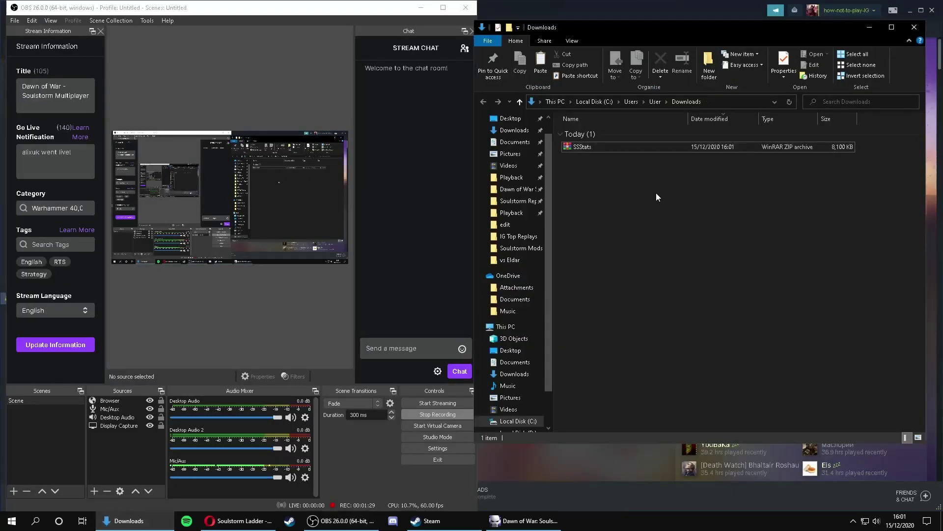
{"action": "left_click", "coordinate": [598, 494]}
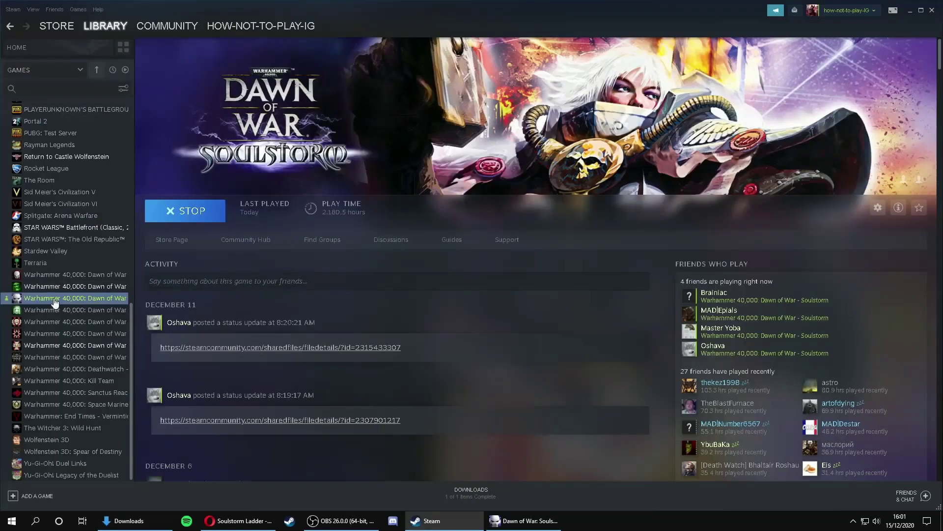
- Open Soulstorm's install folder through Manage > Browse local files in Steam
{"action": "right_click", "coordinate": [92, 299]}
{"action": "mouse_move", "coordinate": [109, 351]}
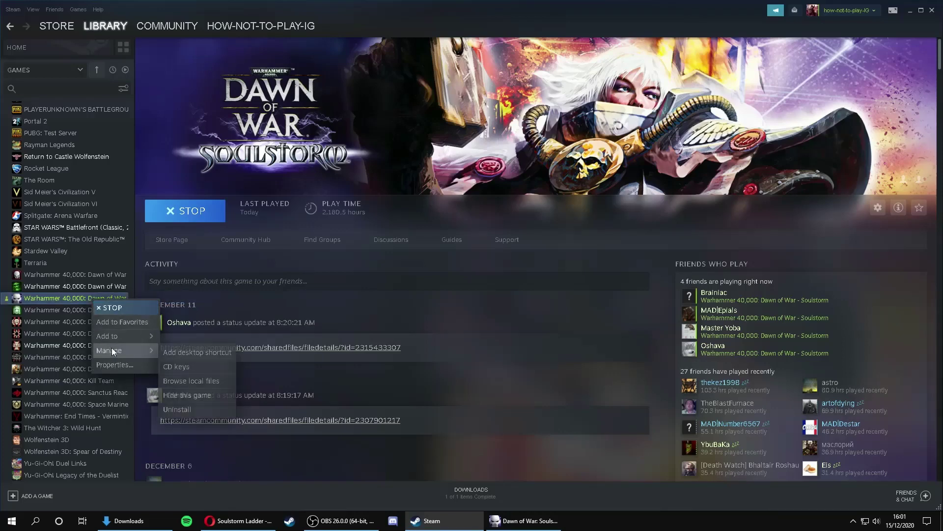
{"action": "left_click", "coordinate": [205, 380]}
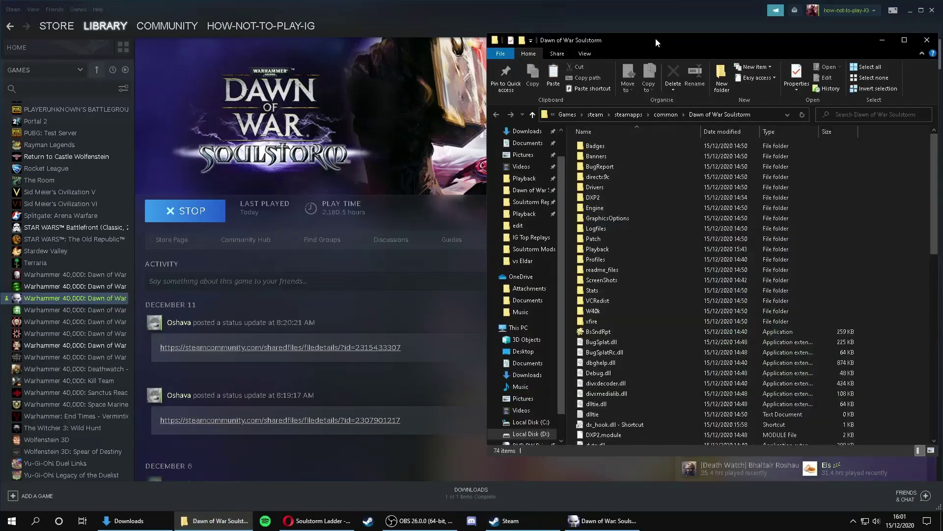
- Move the Soulstorm folder window left and minimise OBS to show both Explorer windows
{"action": "left_click_drag", "start_coordinate": [655, 38], "coordinate": [222, 42]}
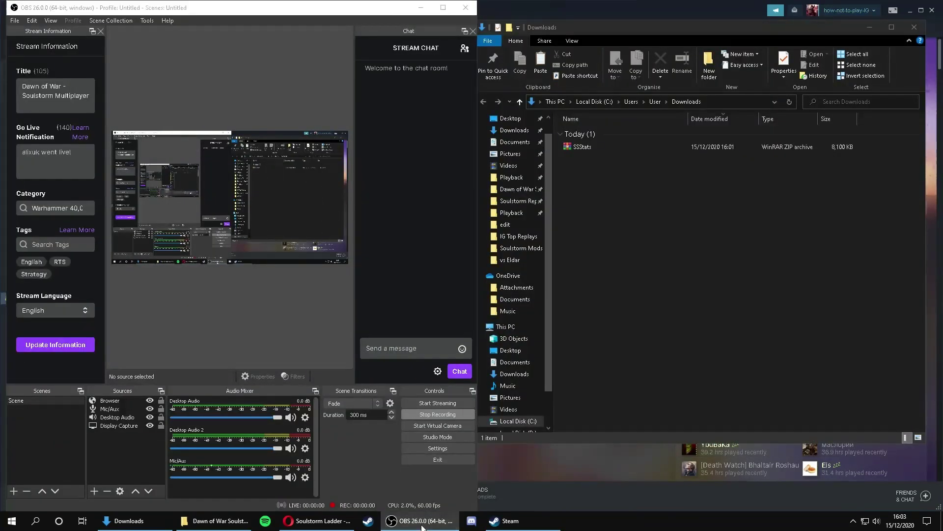
{"action": "left_click", "coordinate": [422, 522]}
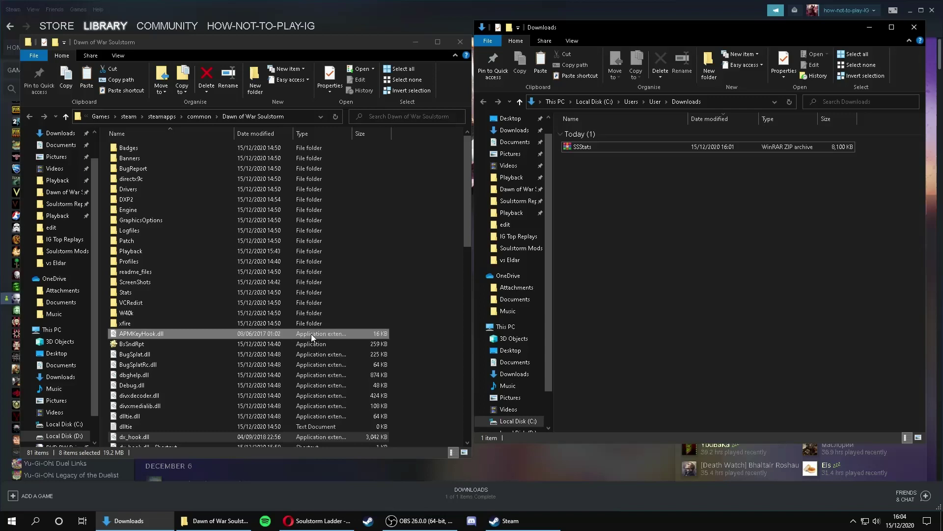
- Extract SSStats.zip into the Downloads folder
{"action": "left_click", "coordinate": [589, 146]}
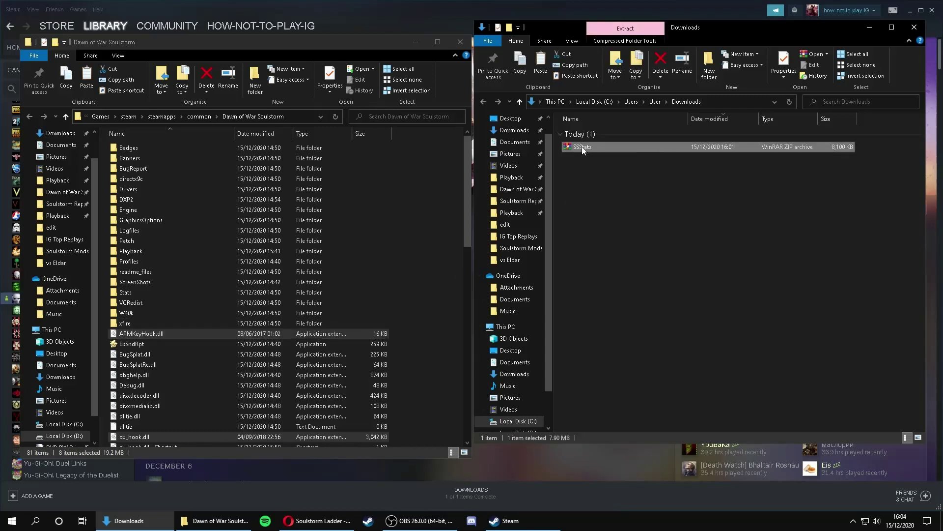
{"action": "right_click", "coordinate": [581, 147]}
{"action": "left_click", "coordinate": [623, 186]}
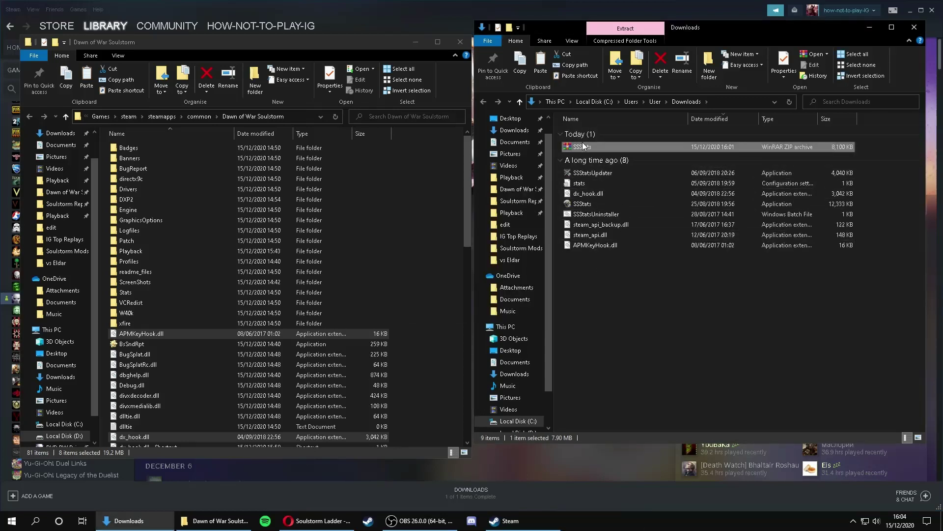
- Copy the eight extracted files into the Soulstorm folder, replacing existing files
{"action": "left_click_drag", "start_coordinate": [624, 295], "coordinate": [652, 172]}
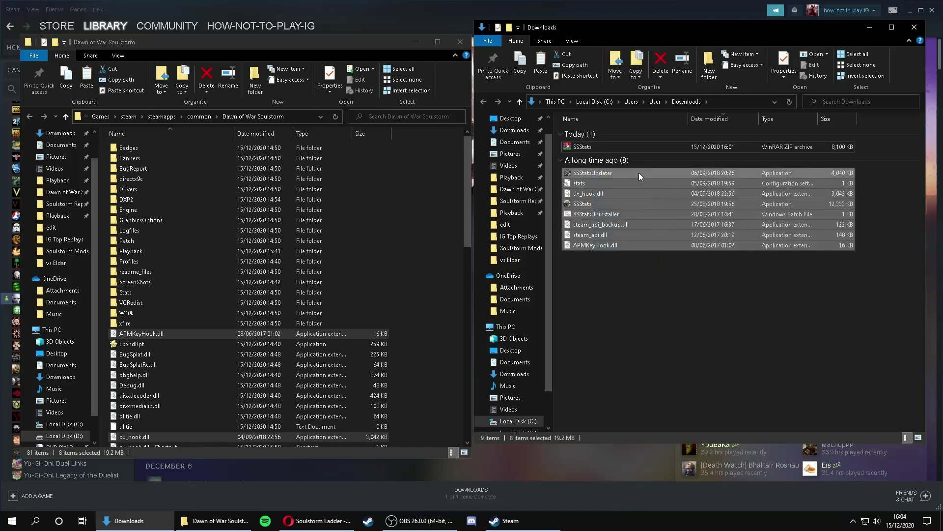
{"action": "mouse_move", "coordinate": [596, 245]}
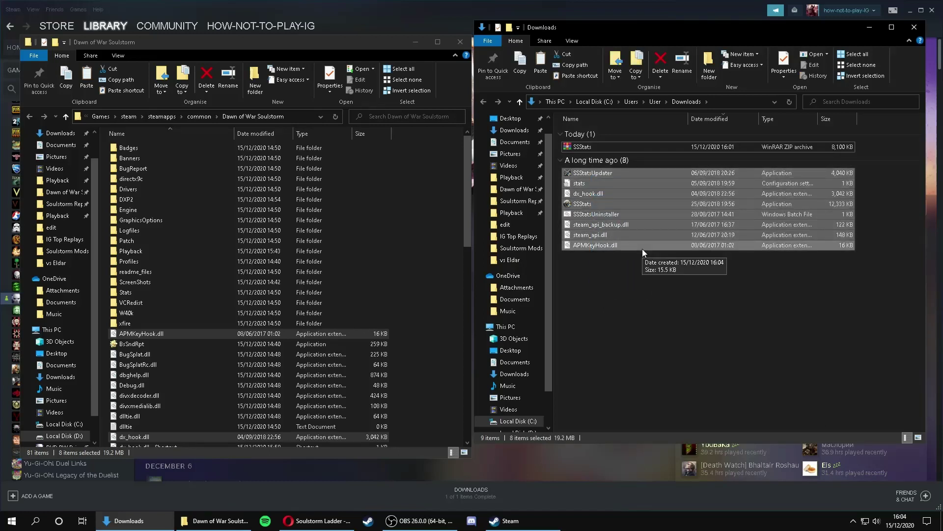
{"action": "right_click", "coordinate": [614, 178]}
{"action": "left_click", "coordinate": [655, 294]}
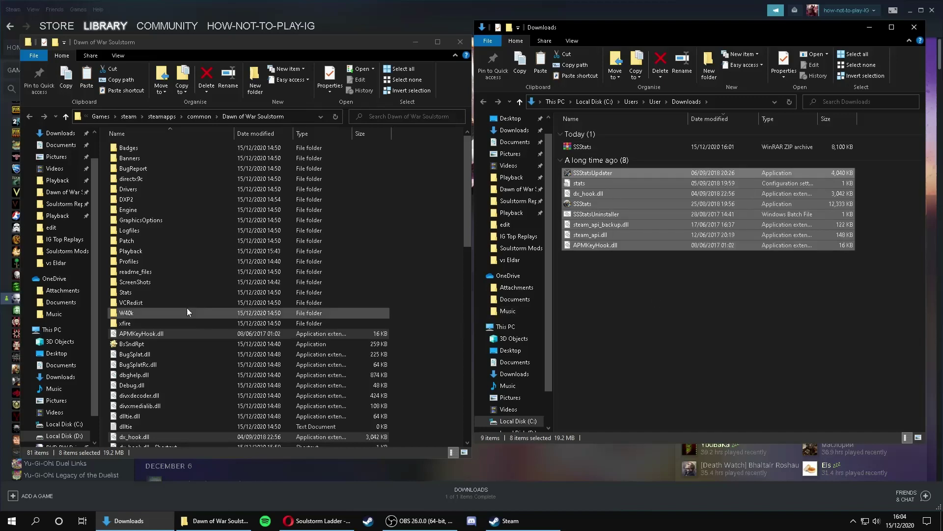
{"action": "left_click", "coordinate": [101, 249]}
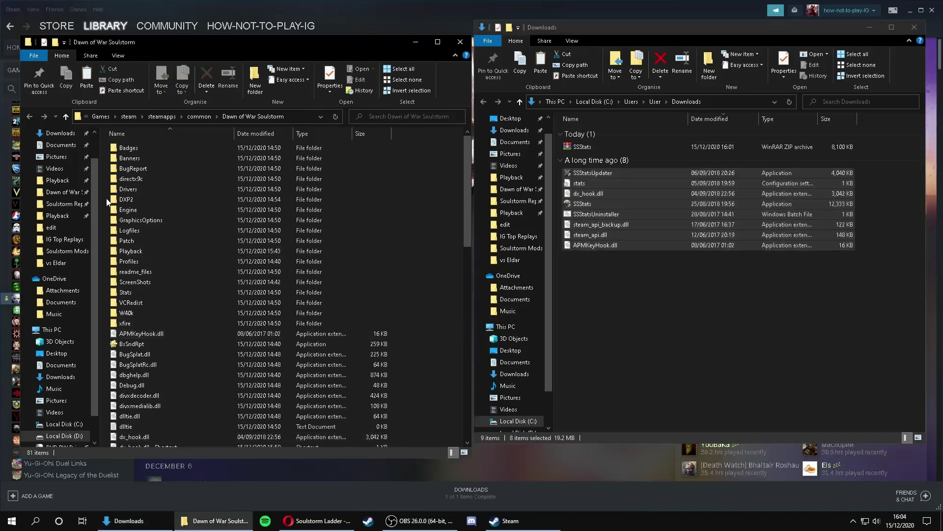
{"action": "right_click", "coordinate": [102, 242]}
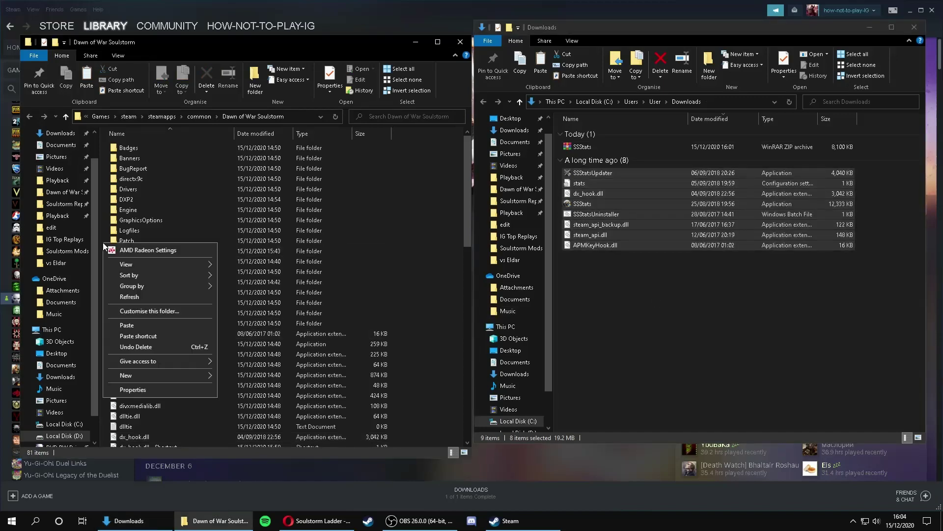
{"action": "left_click", "coordinate": [148, 324]}
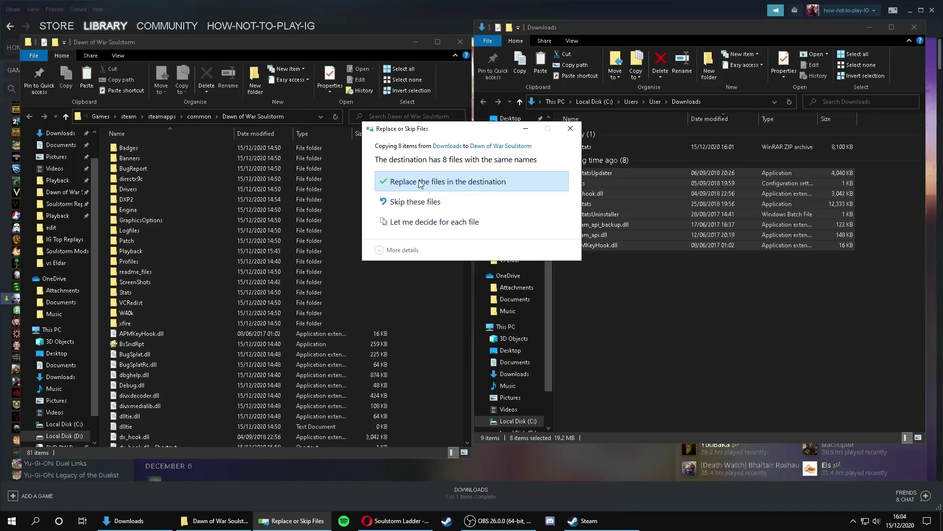
{"action": "left_click", "coordinate": [420, 182]}
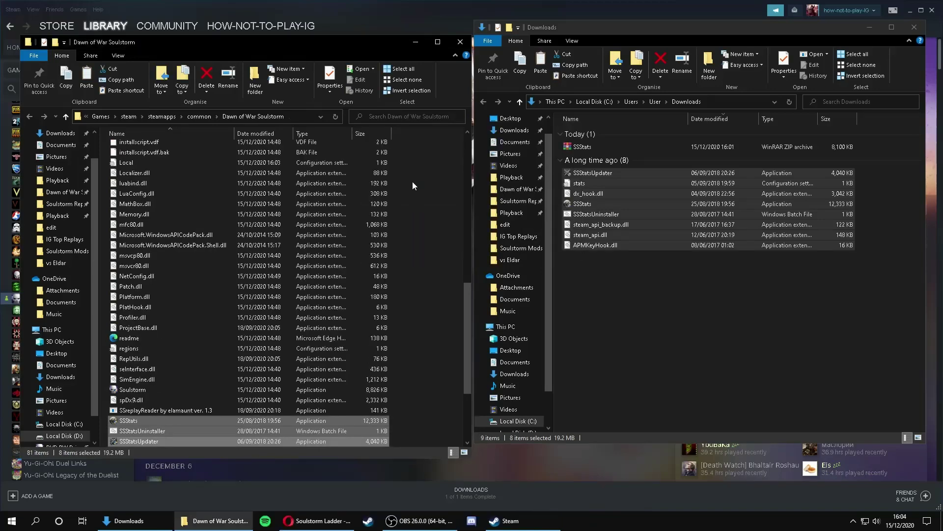
{"action": "scroll", "coordinate": [334, 324], "scroll_direction": "down", "scroll_amount": 3}
{"action": "scroll", "coordinate": [334, 324], "scroll_direction": "down", "scroll_amount": 3}
- Check the new SSStats files in the Soulstorm folder and clear the selection
{"action": "left_click", "coordinate": [408, 308]}
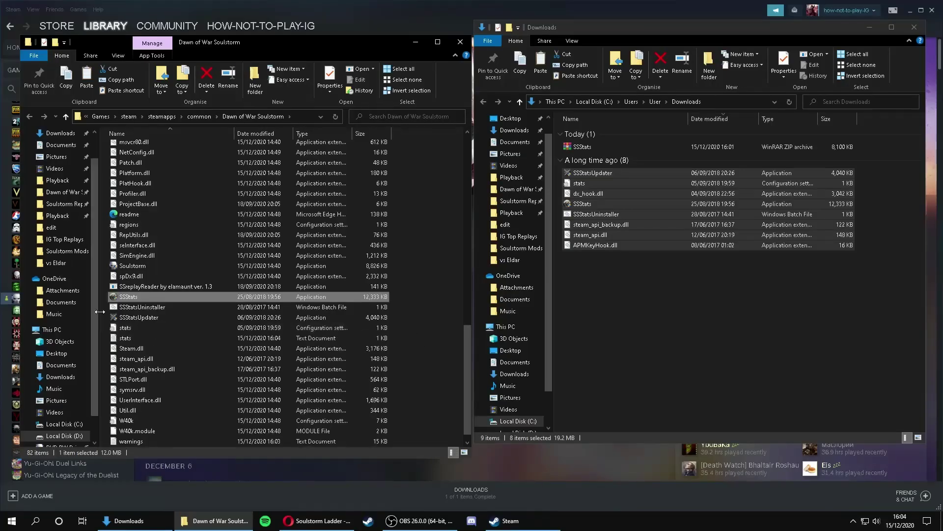
{"action": "left_click", "coordinate": [102, 313]}
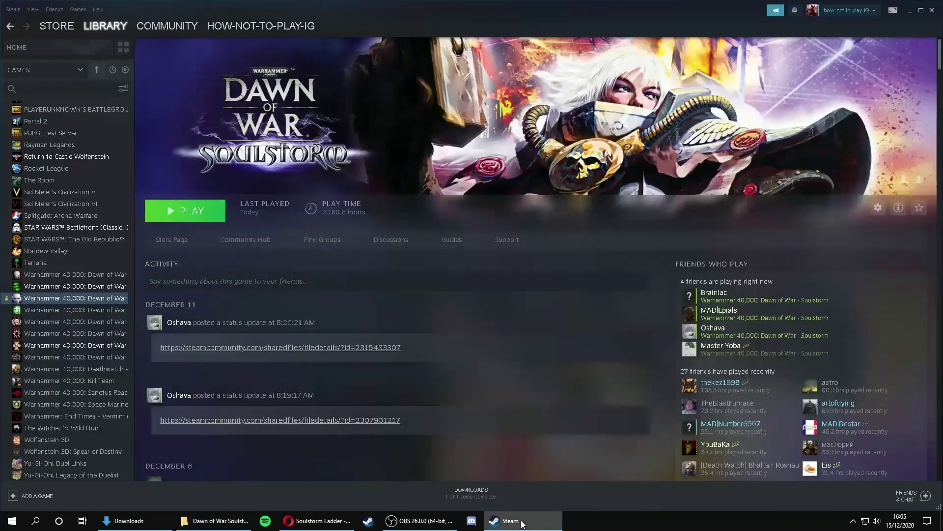
- Launch Soulstorm from Steam, expand the Soulstorm Ladder overlay, and enter Multiplayer > Online
{"action": "left_click", "coordinate": [192, 212]}
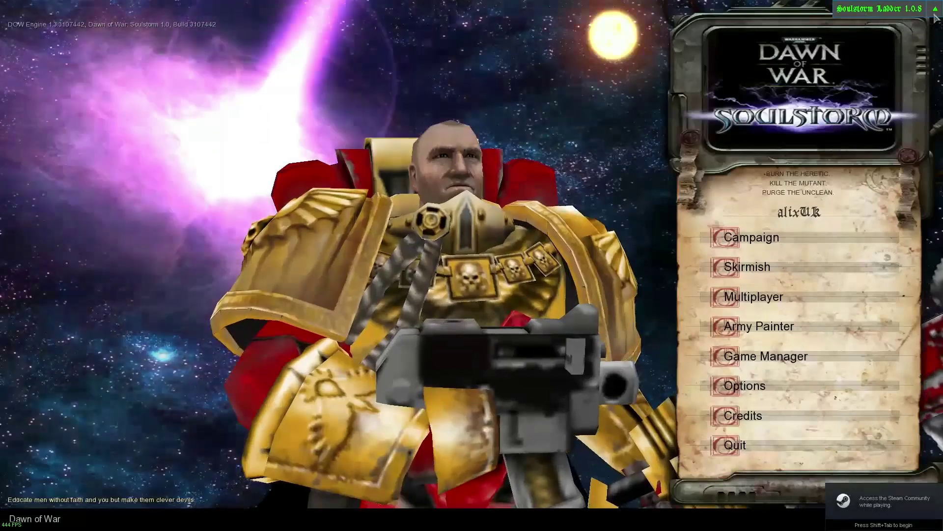
{"action": "left_click", "coordinate": [912, 8]}
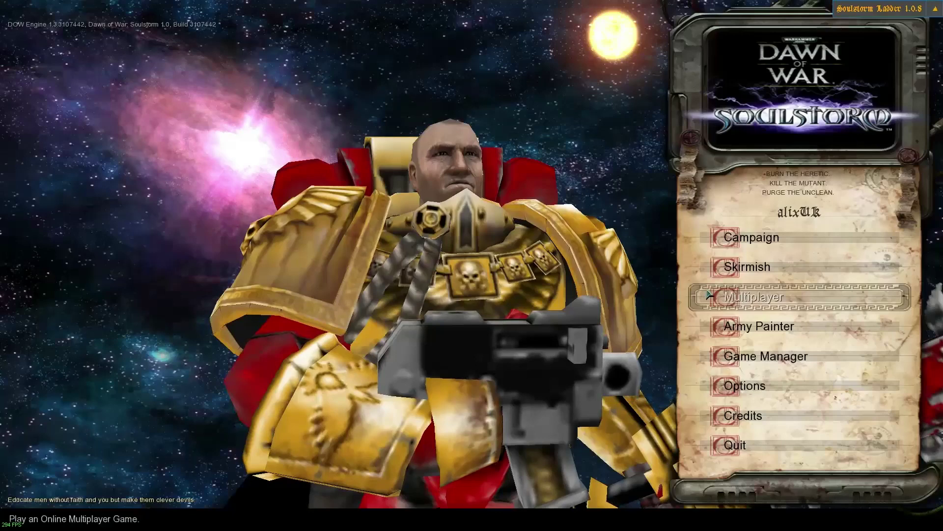
{"action": "left_click", "coordinate": [753, 296]}
{"action": "left_click", "coordinate": [759, 236]}
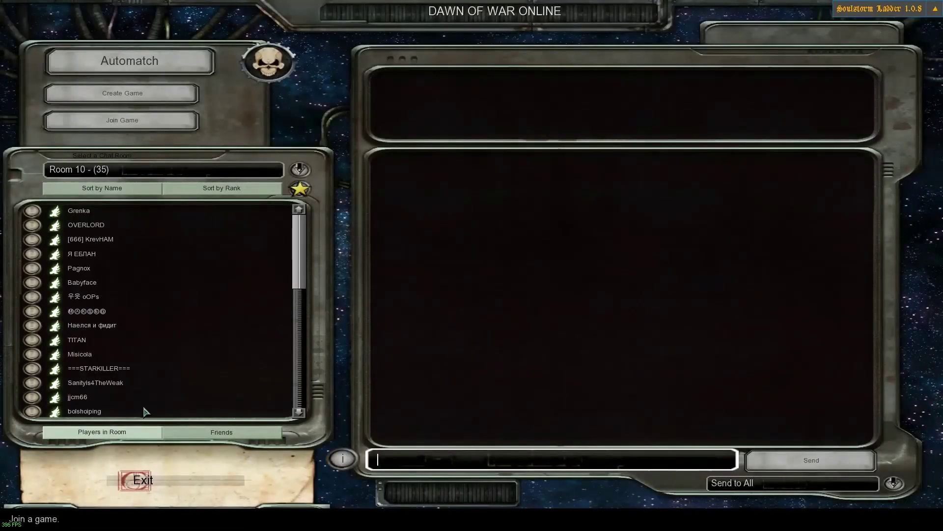
- Join the 2 vs 2 Tiboraxx game, view ladder stats, then leave after being forced out
{"action": "left_click", "coordinate": [121, 120]}
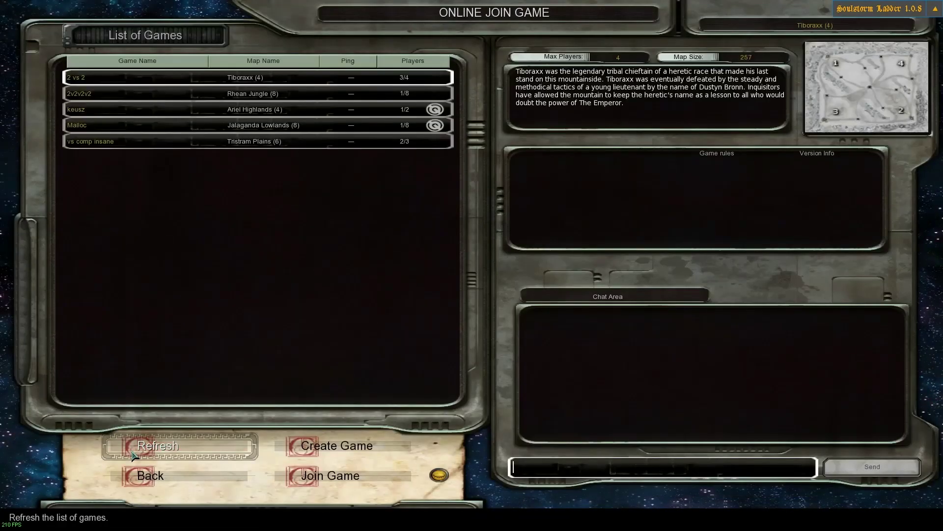
{"action": "double_click", "coordinate": [258, 110]}
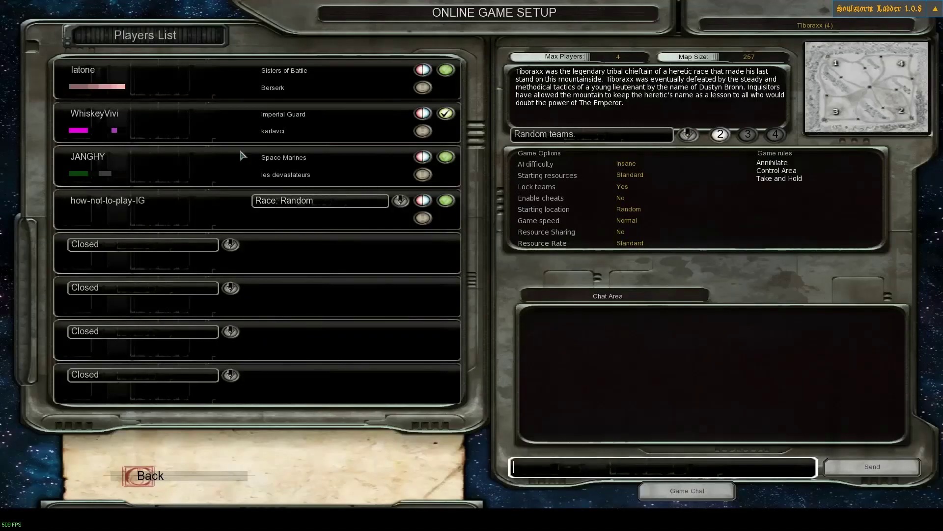
{"action": "left_click", "coordinate": [935, 9]}
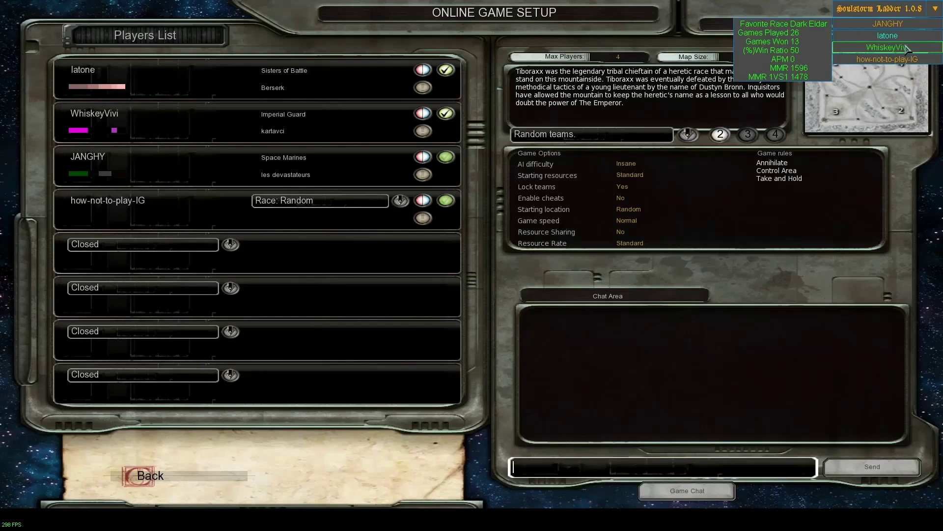
{"action": "mouse_move", "coordinate": [888, 35]}
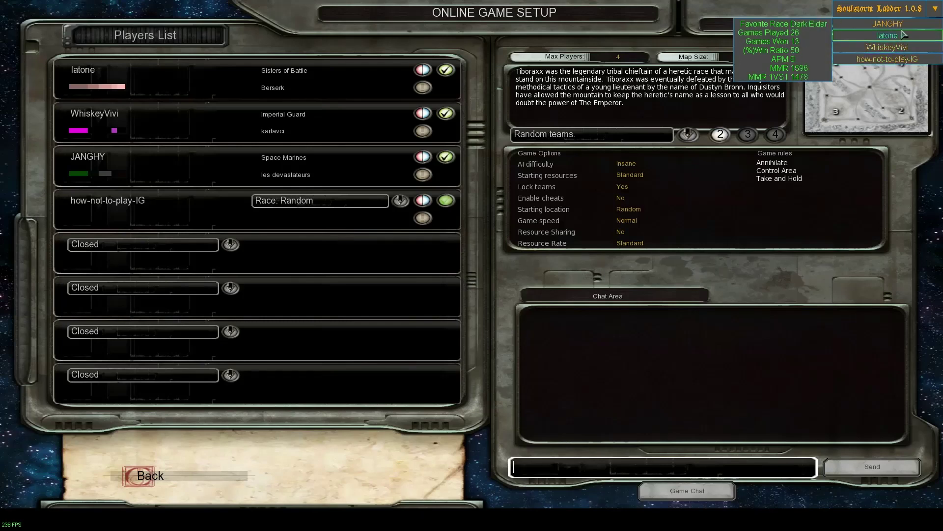
{"action": "left_click", "coordinate": [936, 9]}
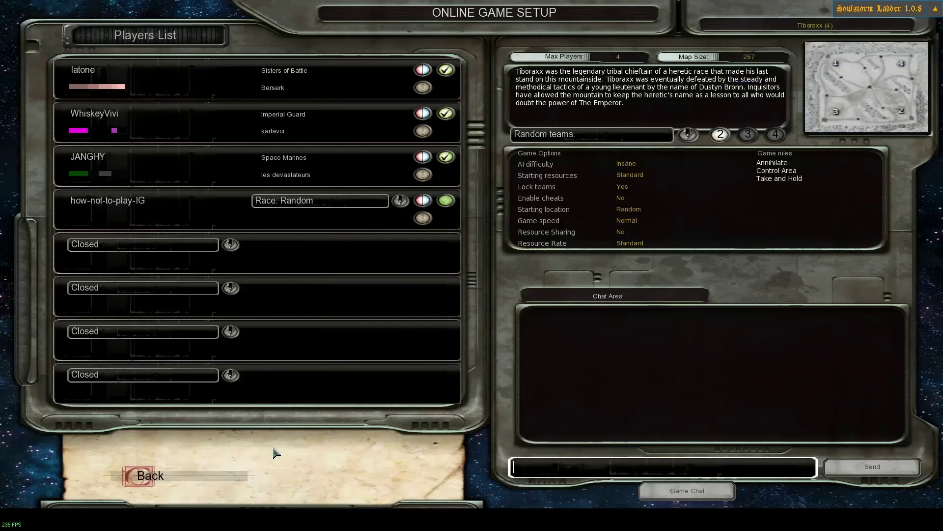
{"action": "left_click", "coordinate": [243, 472]}
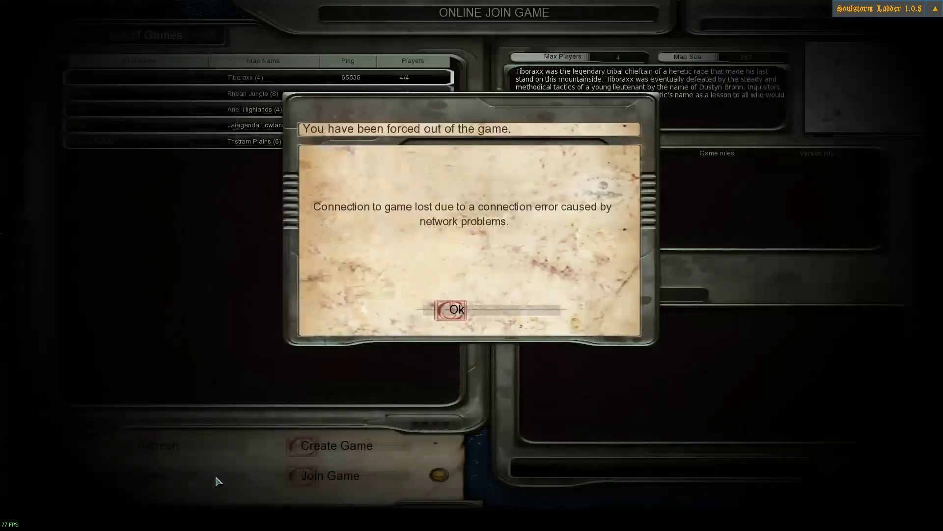
{"action": "left_click", "coordinate": [454, 338]}
- Return to the main menu and set up a Tranquility's End skirmish against one AI
{"action": "left_click", "coordinate": [226, 481]}
{"action": "left_click", "coordinate": [129, 481]}
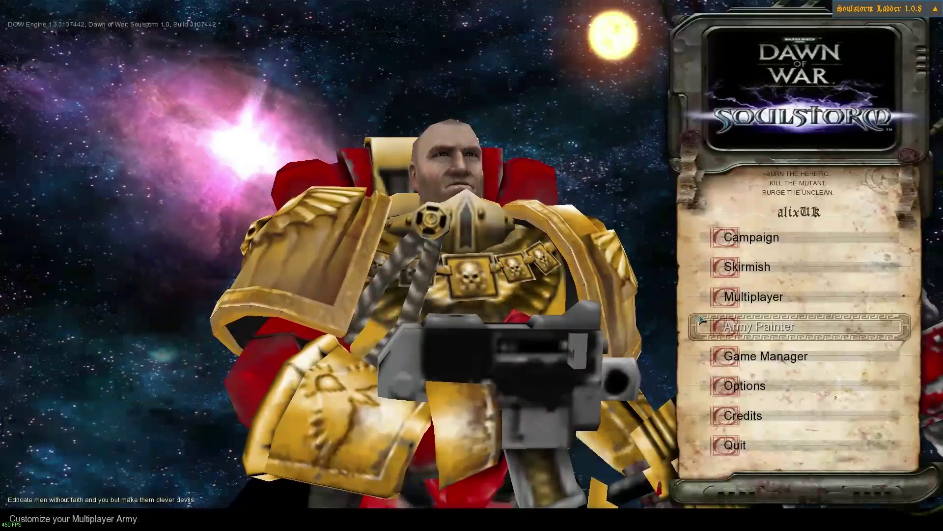
{"action": "left_click", "coordinate": [745, 267]}
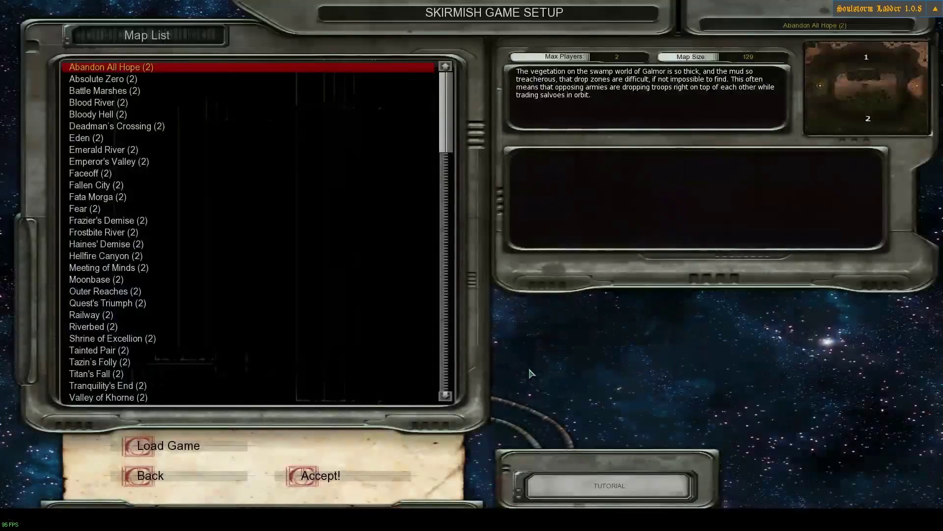
{"action": "scroll", "coordinate": [199, 304], "scroll_direction": "down", "scroll_amount": 1}
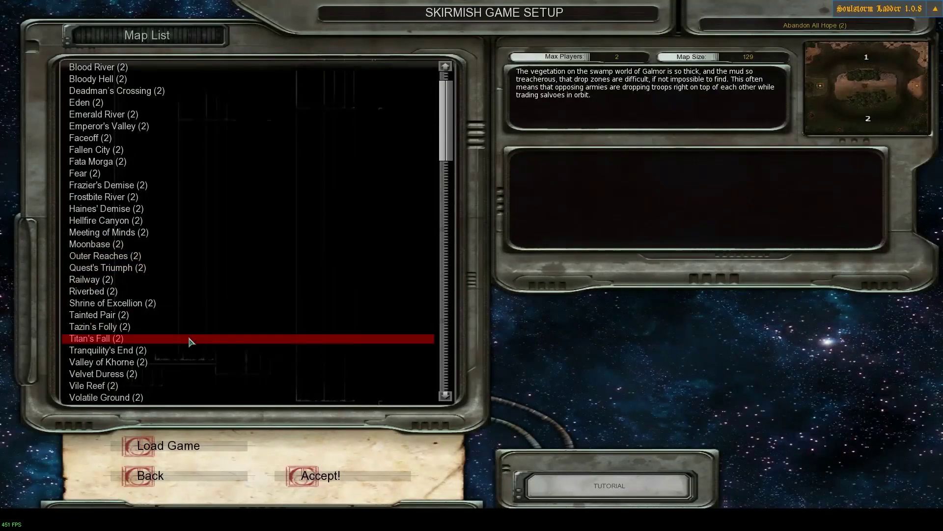
{"action": "left_click", "coordinate": [109, 350]}
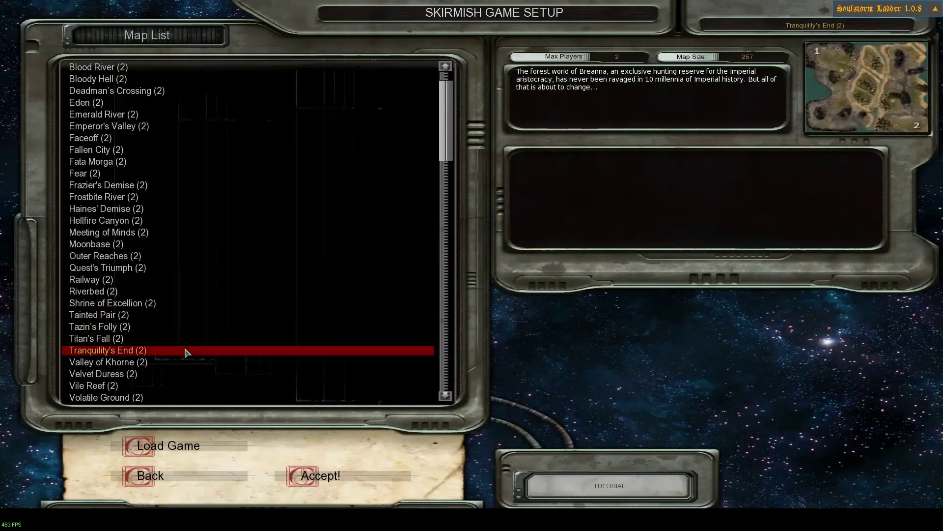
{"action": "left_click", "coordinate": [320, 476]}
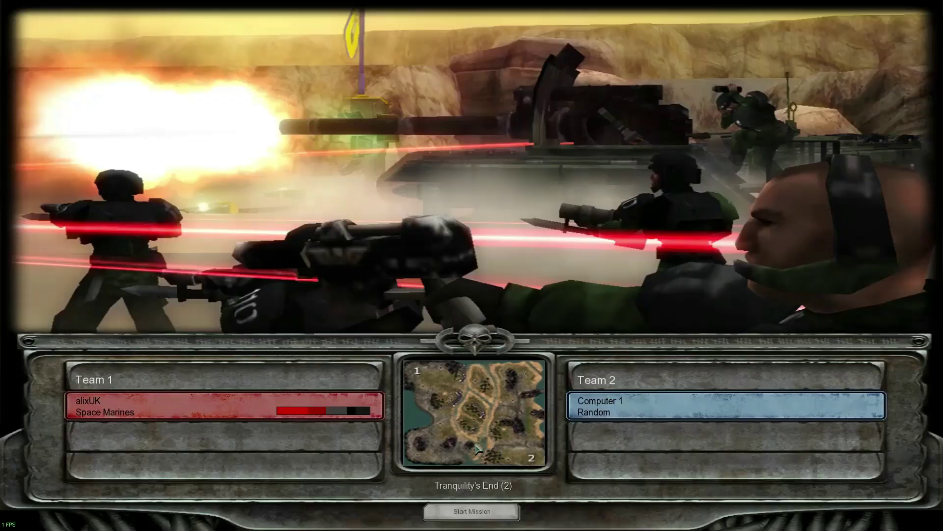
- Start the Tranquility's End mission, select the stronghold and nearby units, then pause
{"action": "left_click", "coordinate": [472, 513]}
{"action": "scroll", "coordinate": [393, 325], "scroll_direction": "down", "scroll_amount": 5}
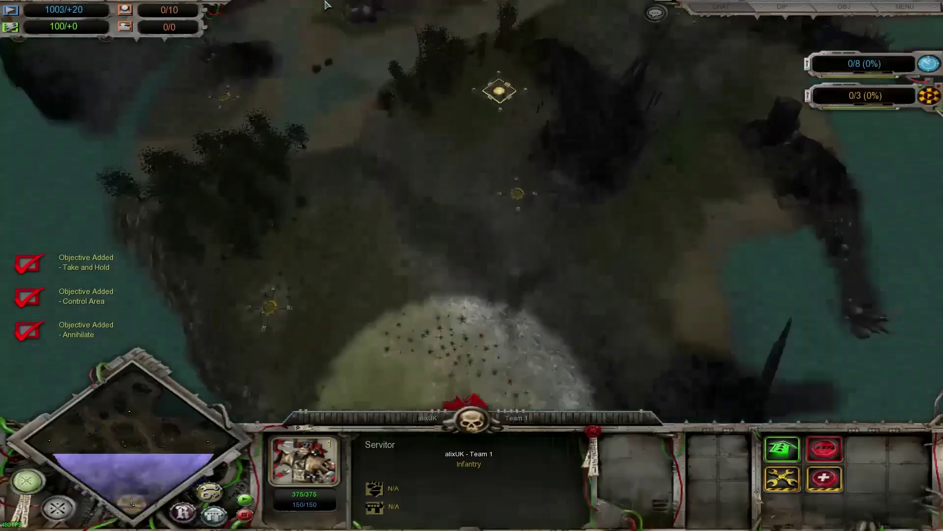
{"action": "key", "text": "Up"}
{"action": "key", "text": "Up"}
{"action": "key", "text": "Up"}
{"action": "key", "text": "Home"}
{"action": "left_click", "coordinate": [471, 214]}
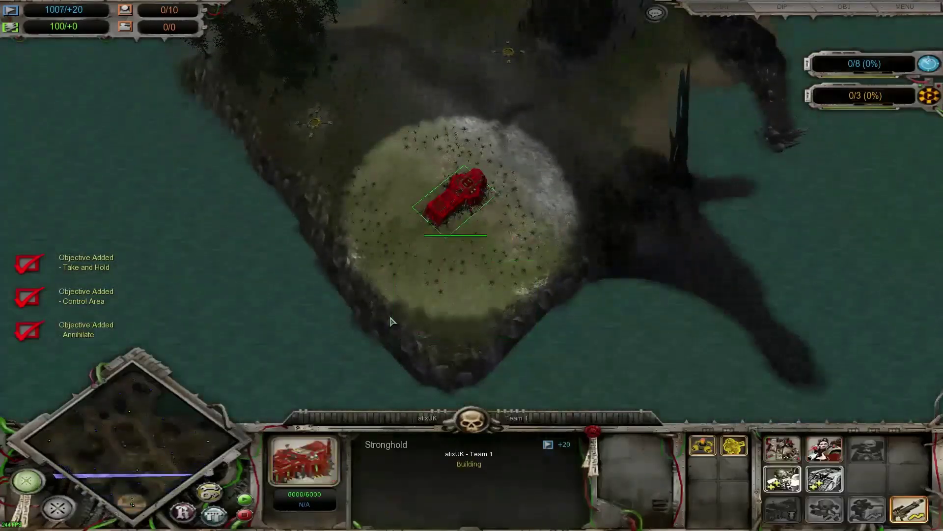
{"action": "left_click_drag", "start_coordinate": [318, 118], "coordinate": [459, 321]}
{"action": "scroll", "coordinate": [459, 321], "scroll_direction": "up", "scroll_amount": 3}
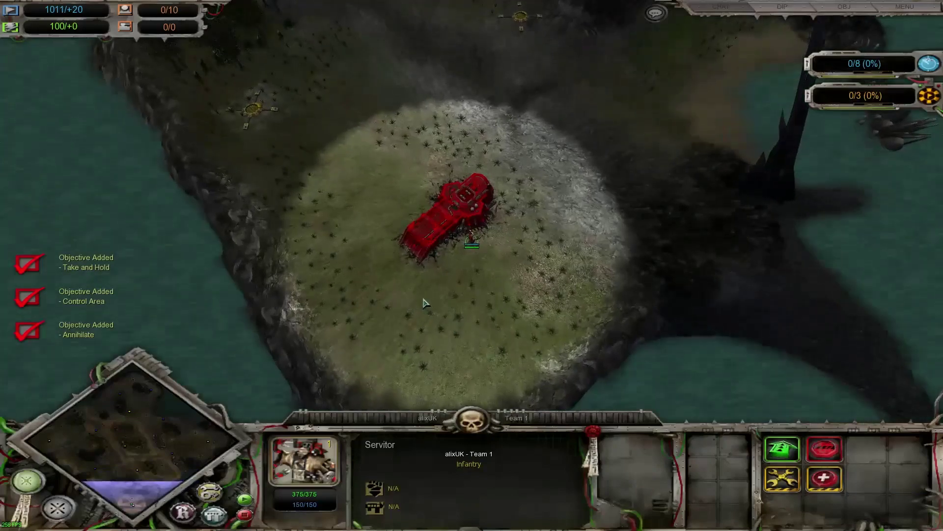
{"action": "left_click_drag", "start_coordinate": [340, 44], "coordinate": [448, 276]}
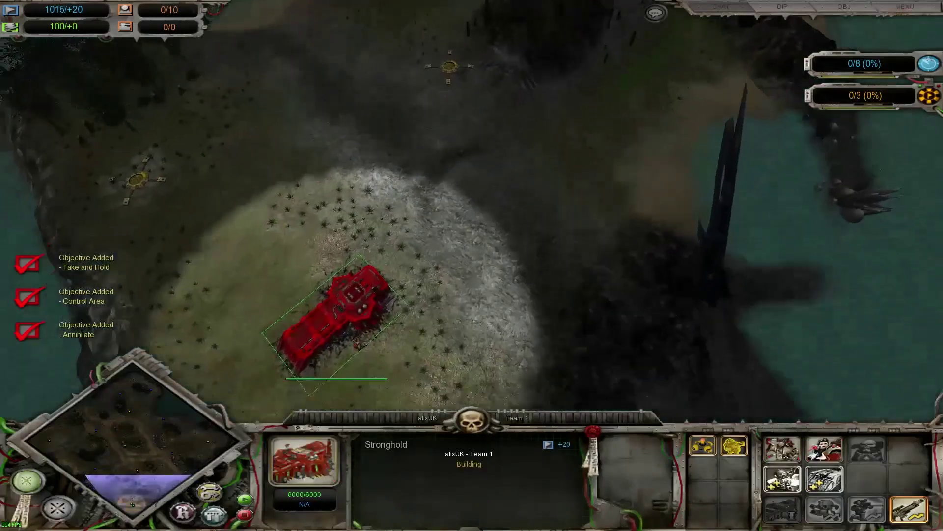
{"action": "key", "text": "Escape"}
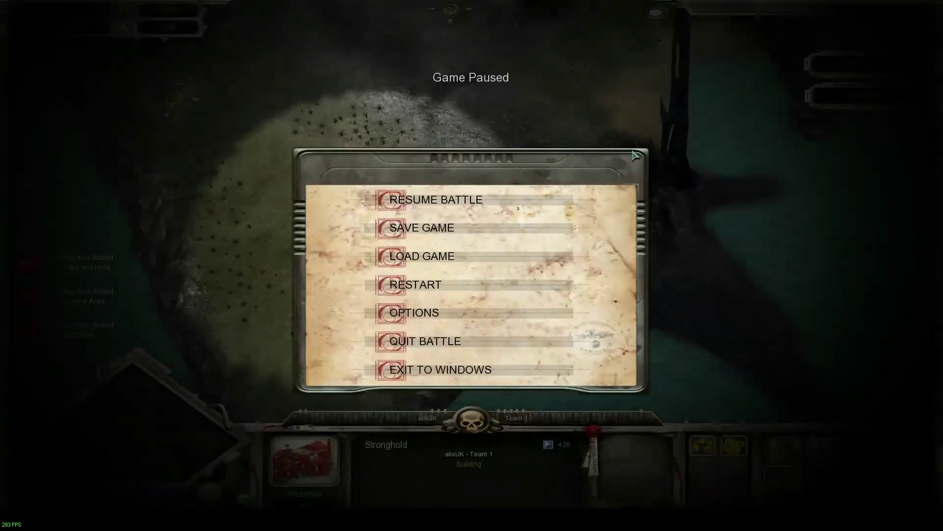